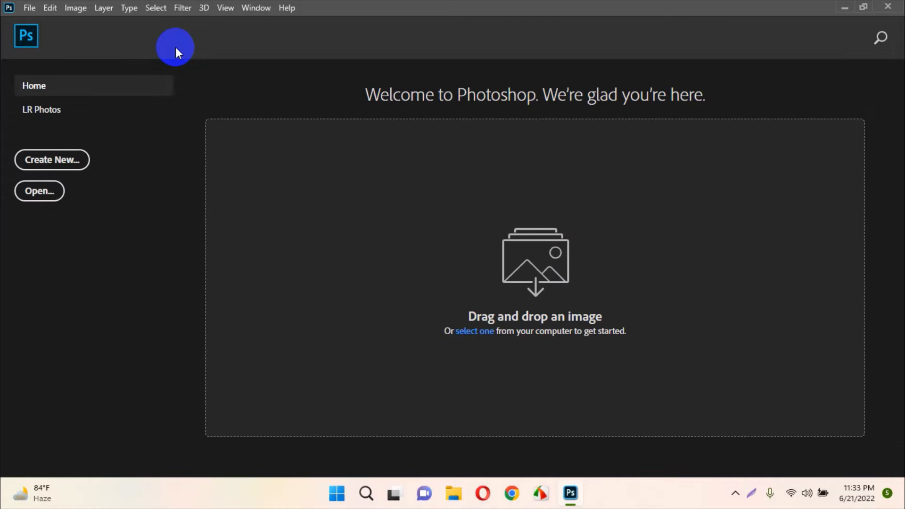
Step: Open the image the-walking-dead-wallpaper1.0 from the Downloads folder
click(32, 39)
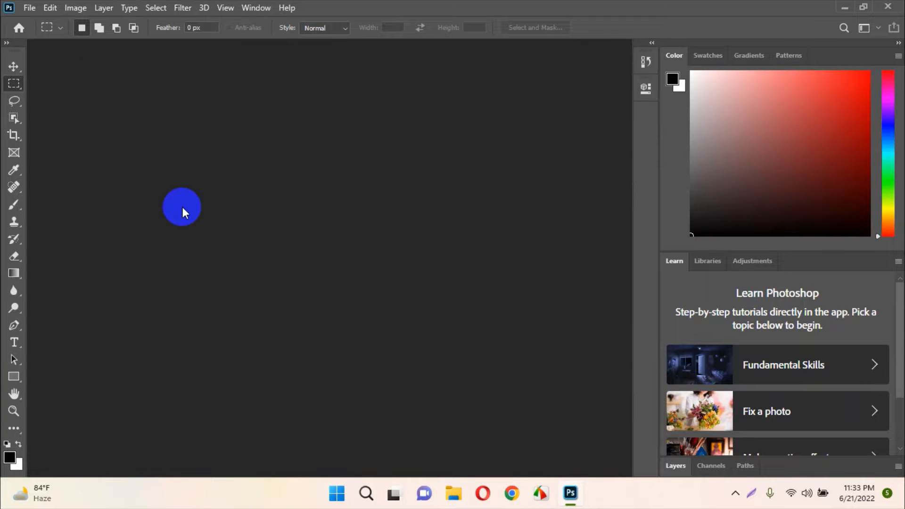
click(27, 6)
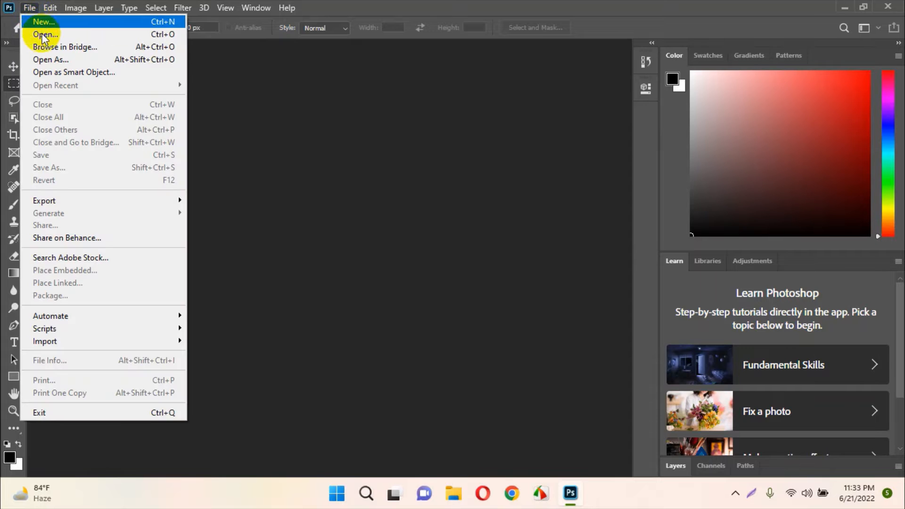
click(41, 35)
click(243, 408)
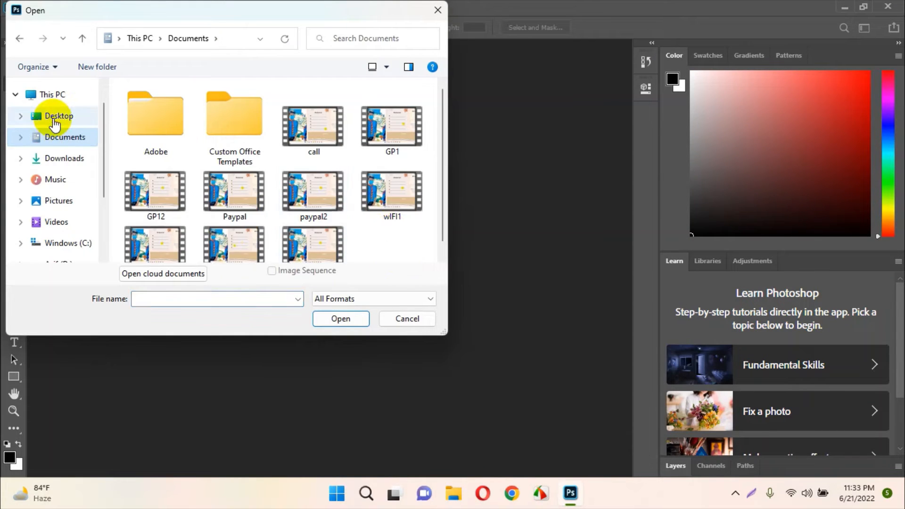
click(47, 115)
click(55, 159)
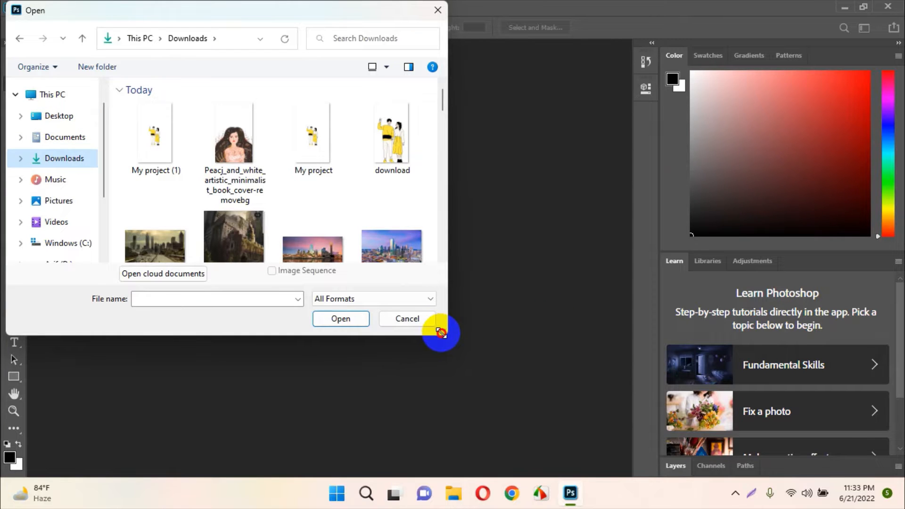
drag(441, 332, 491, 399)
click(447, 143)
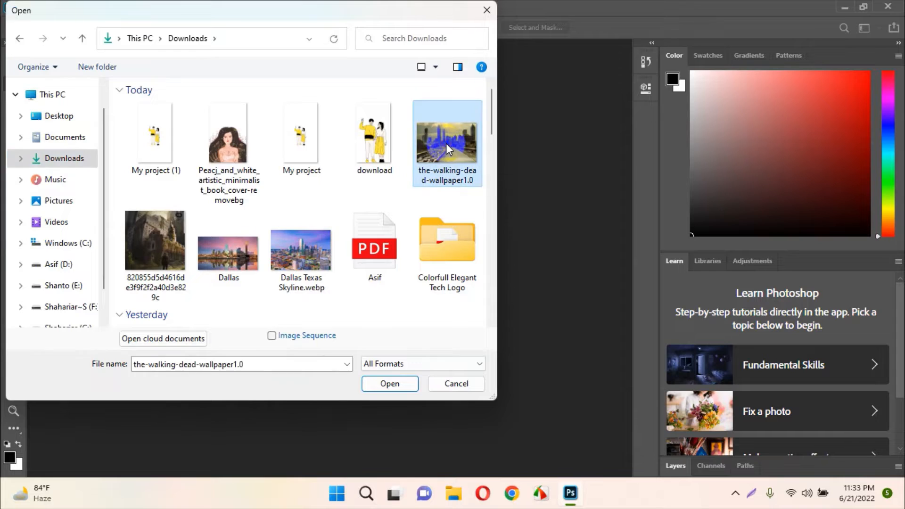
double_click(446, 144)
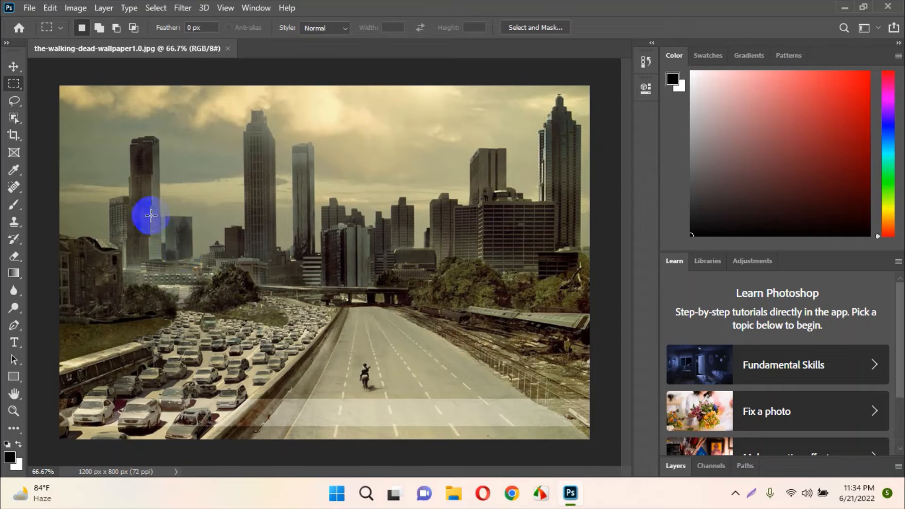
Step: Unlock the Background layer so it becomes a regular layer
click(15, 67)
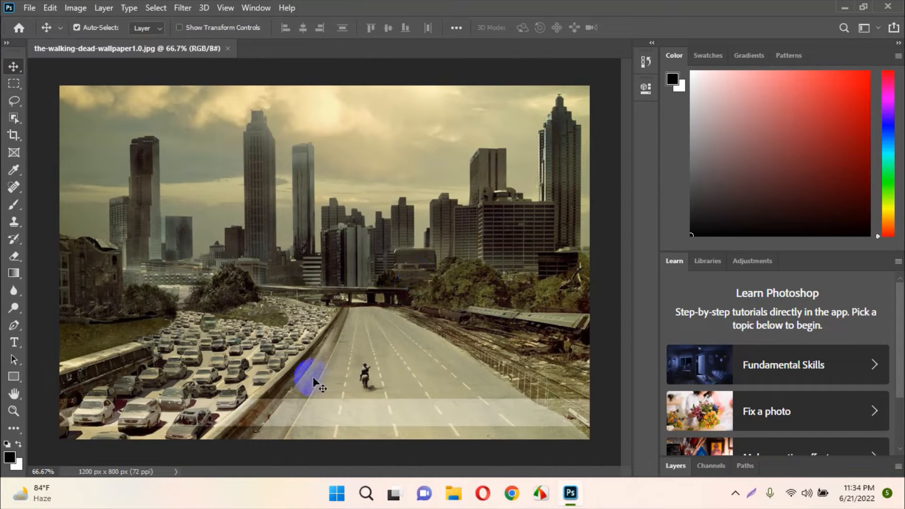
click(682, 465)
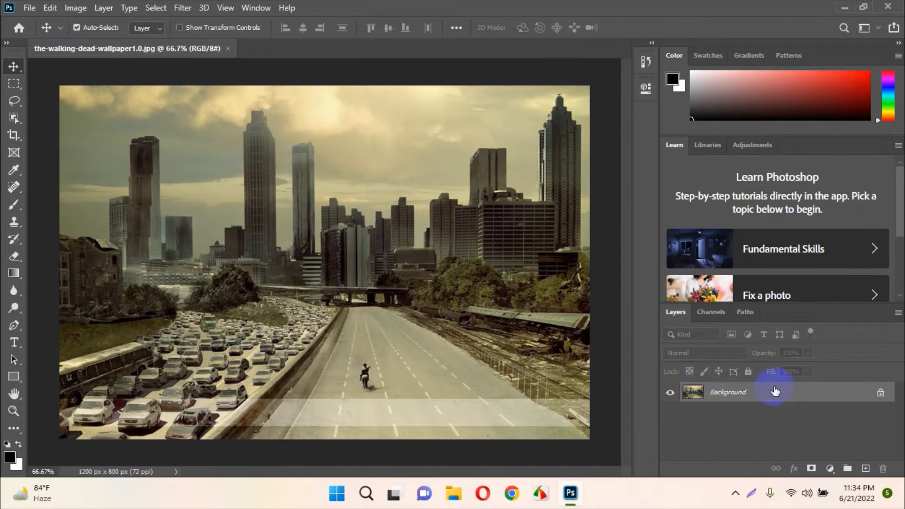
click(880, 395)
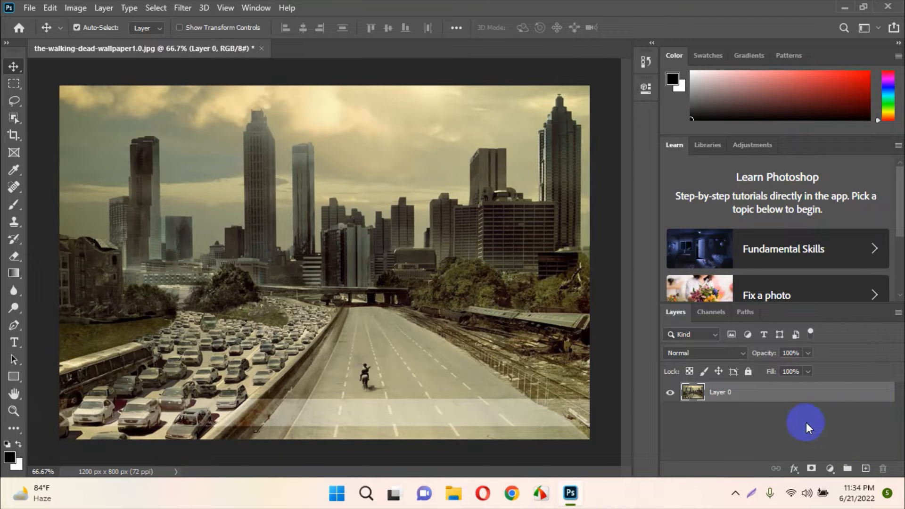
Step: Create a merged copy of the photo with Stamp Visible, delete the blank Layer 1, and keep the merged copy selected
click(861, 469)
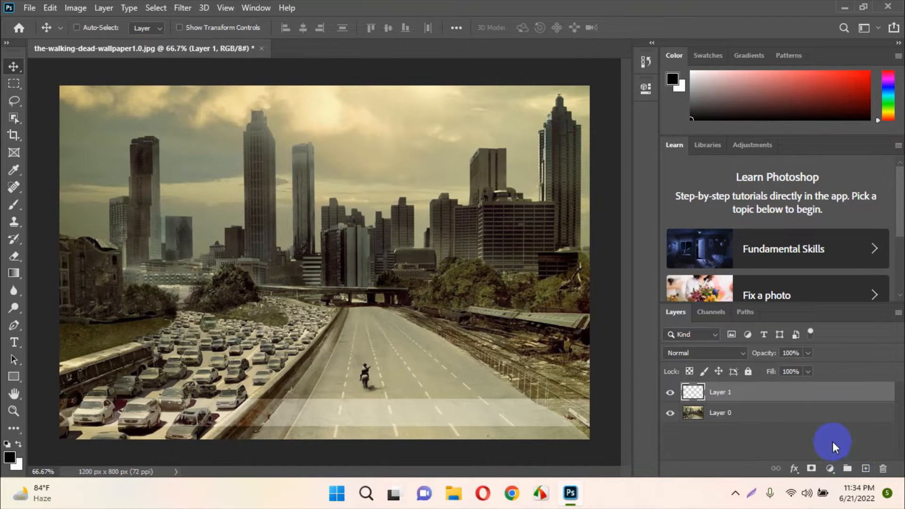
key(ctrl+shift+alt+e)
click(688, 414)
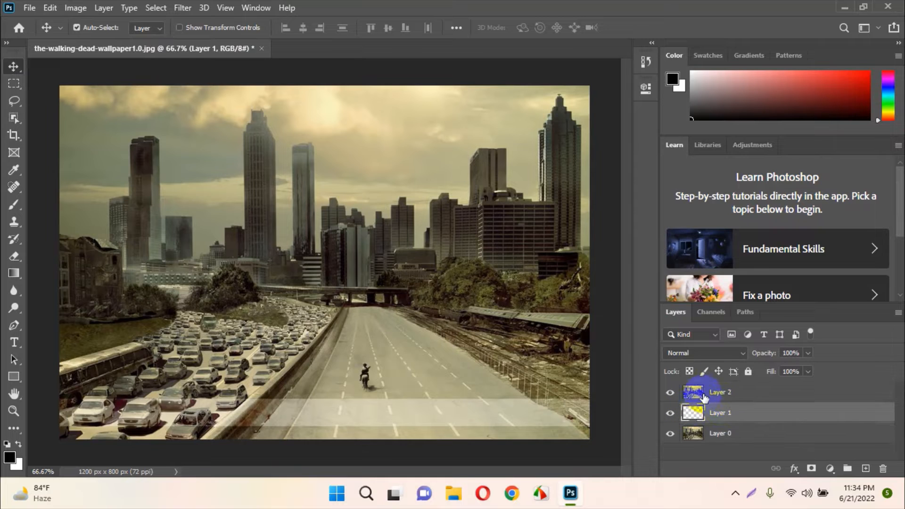
click(881, 474)
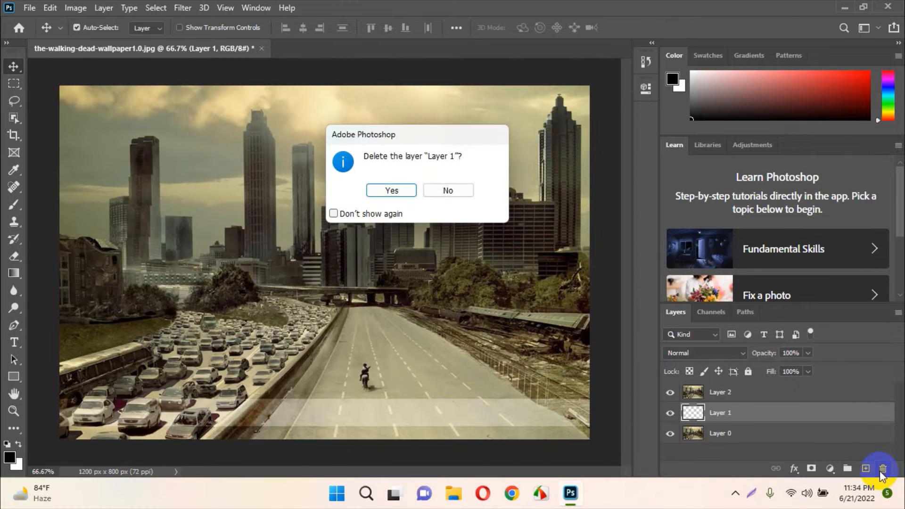
click(365, 214)
click(383, 191)
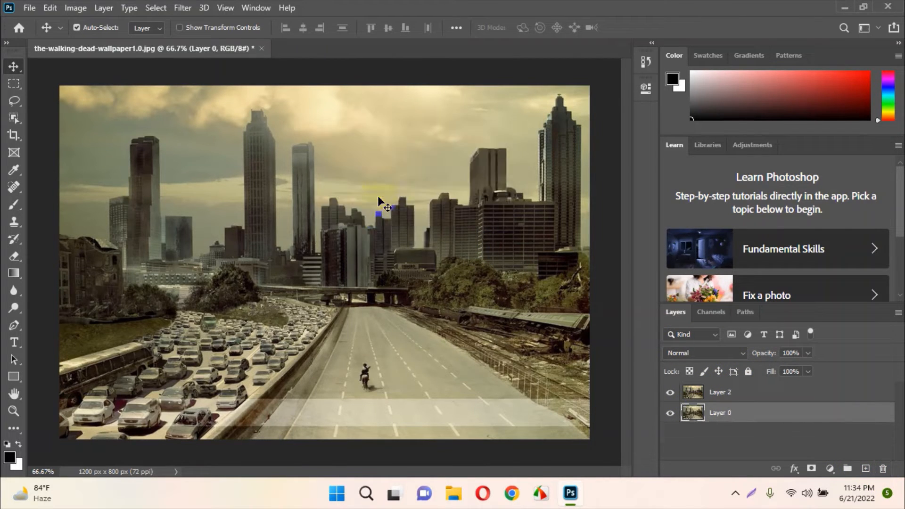
click(730, 400)
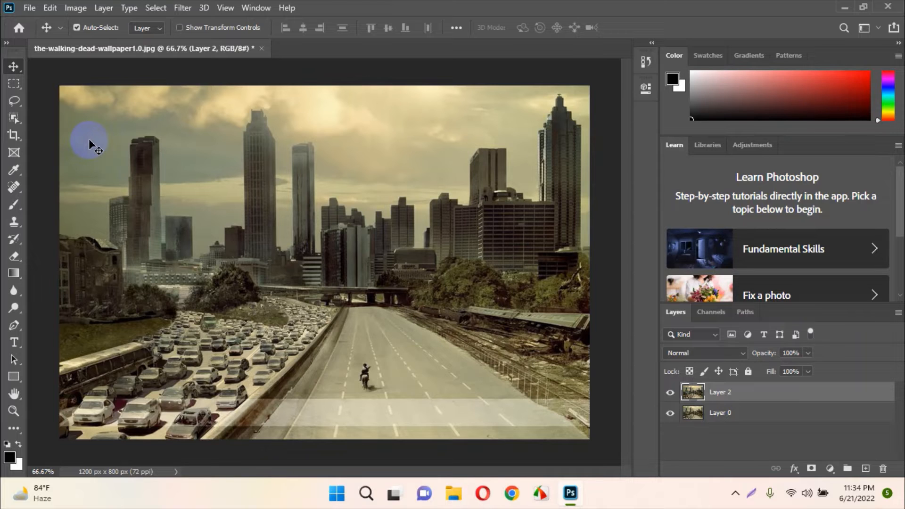
click(29, 8)
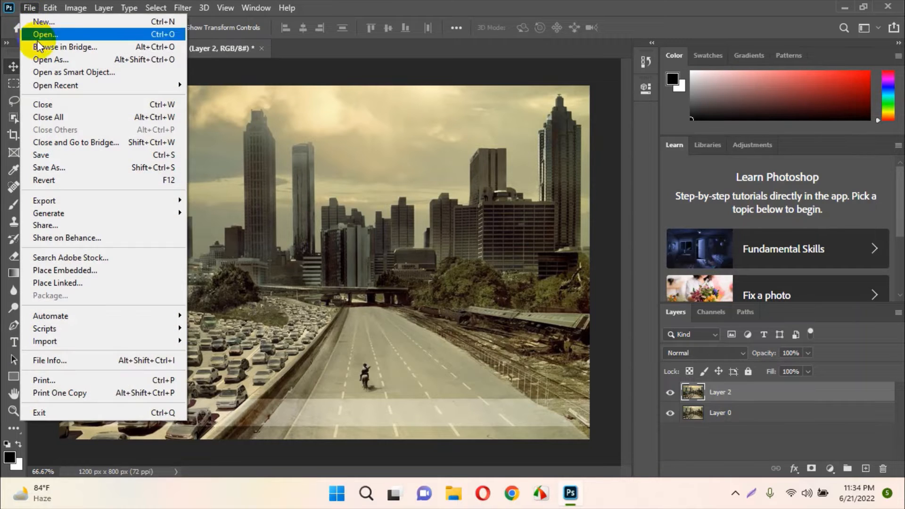
key(Escape)
click(29, 8)
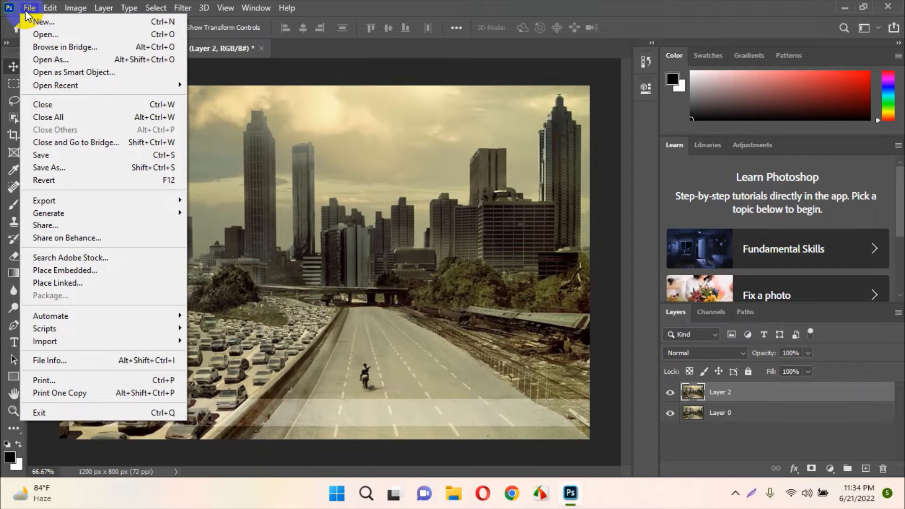
click(43, 34)
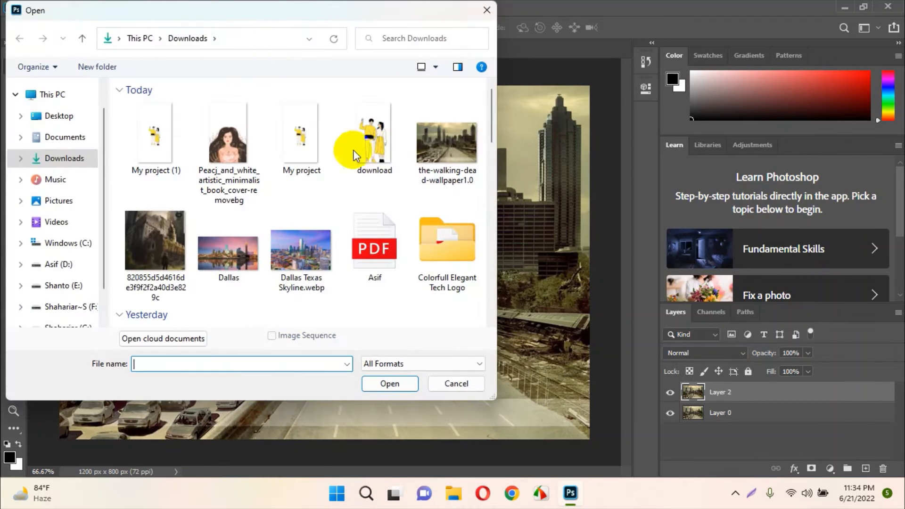
double_click(446, 142)
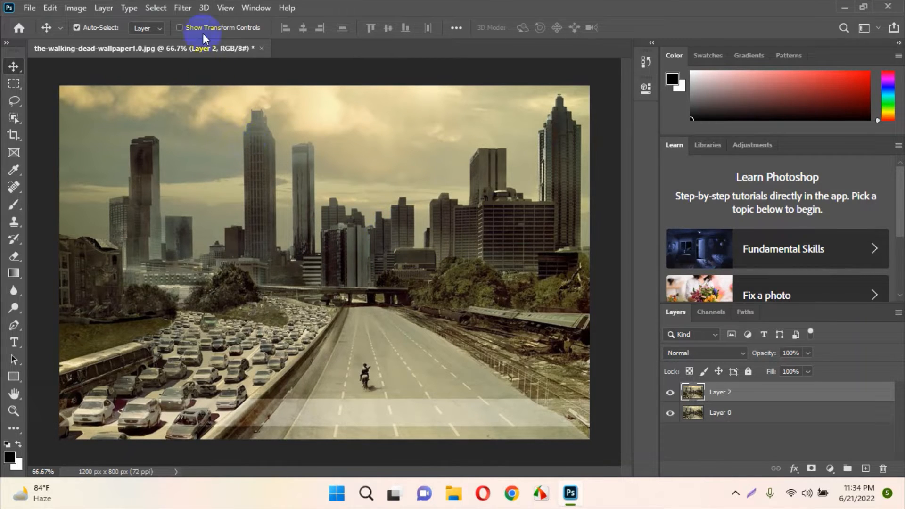
Step: Open the Camera Raw Filter on the merged photo layer and dismiss its welcome screen
click(182, 8)
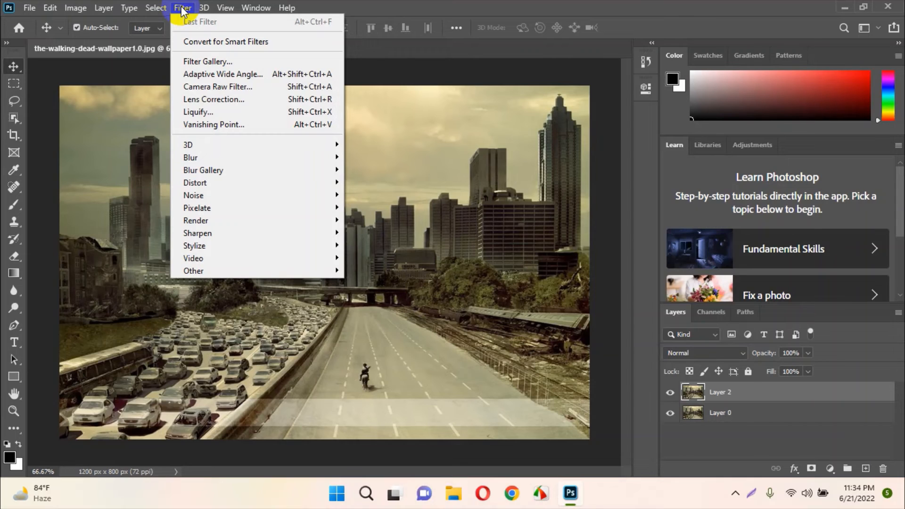
click(208, 87)
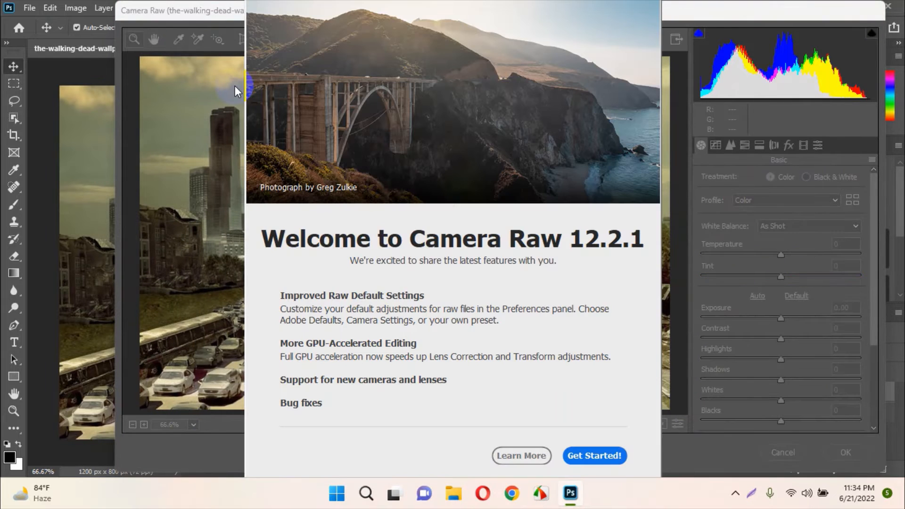
click(589, 454)
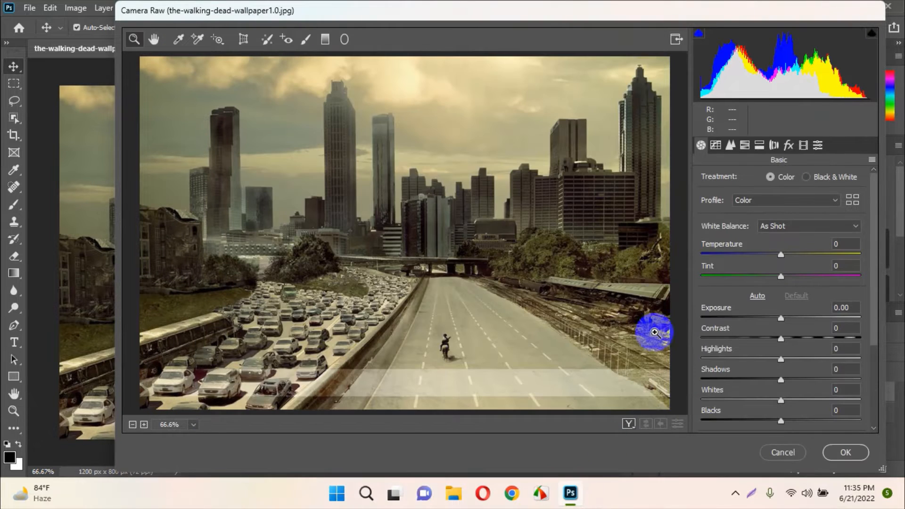
drag(493, 10, 449, 14)
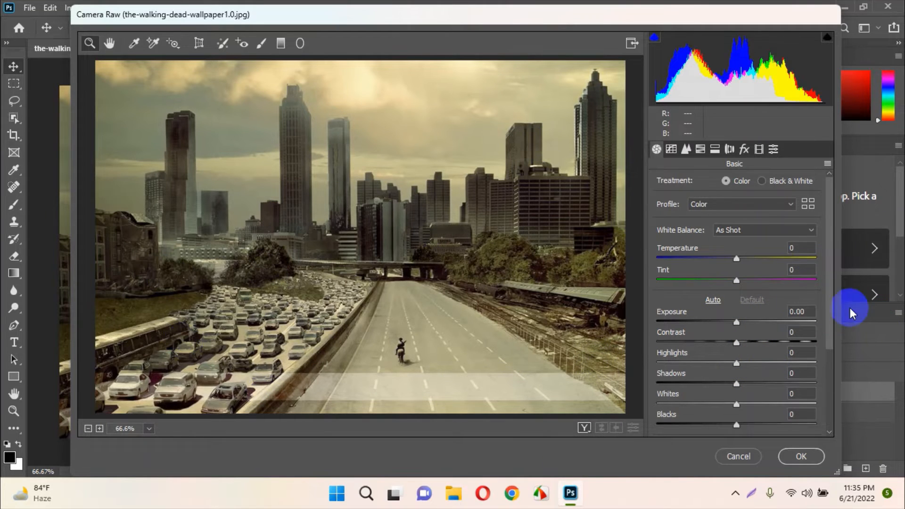
Step: Set Vibrance to +38, Saturation to +34, Dehaze to +67, Clarity to +23 and Texture to -30 in Camera Raw
scroll(746, 295, down, 3)
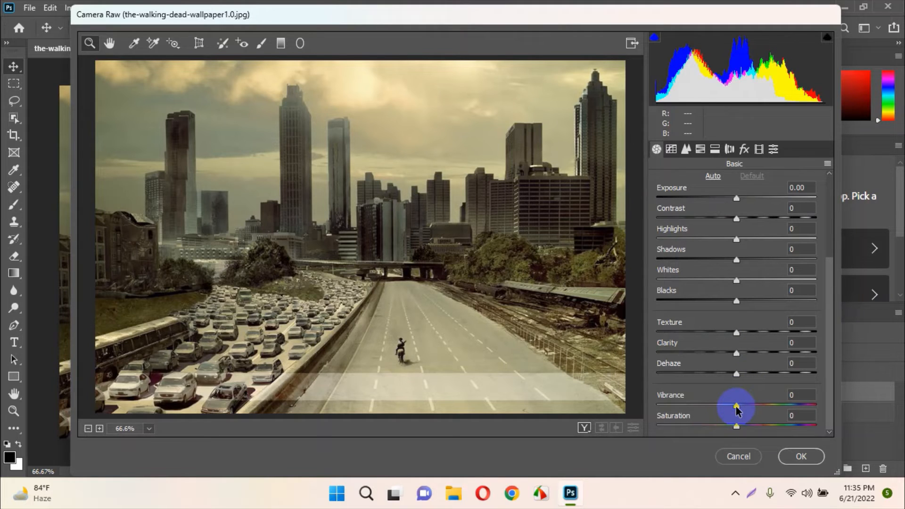
scroll(732, 283, up, 3)
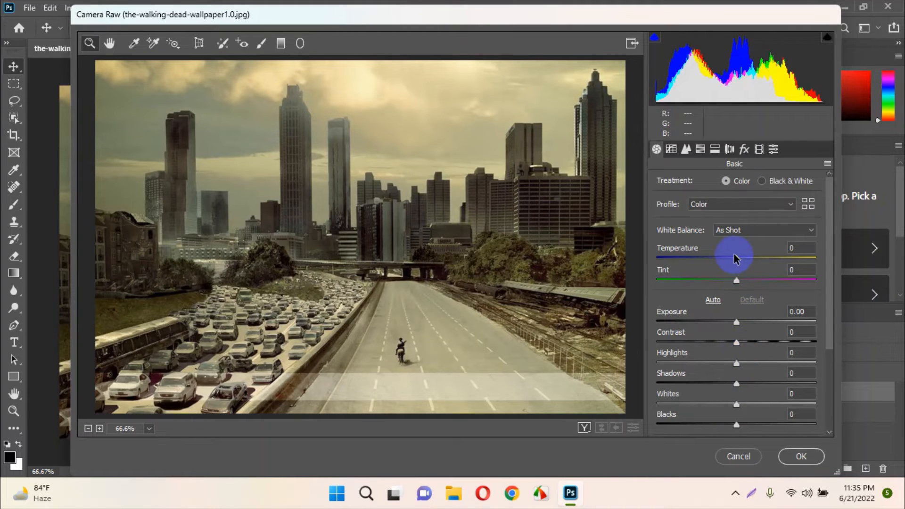
scroll(737, 349, down, 3)
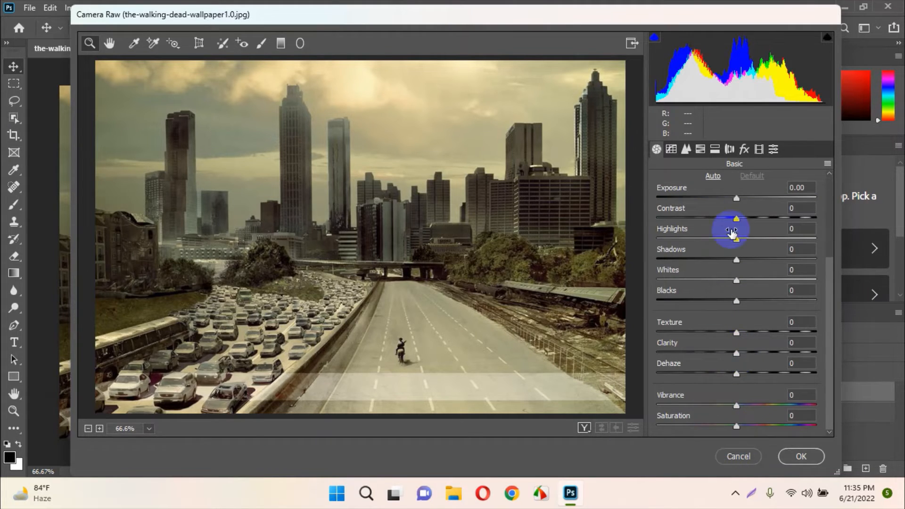
drag(737, 406, 764, 426)
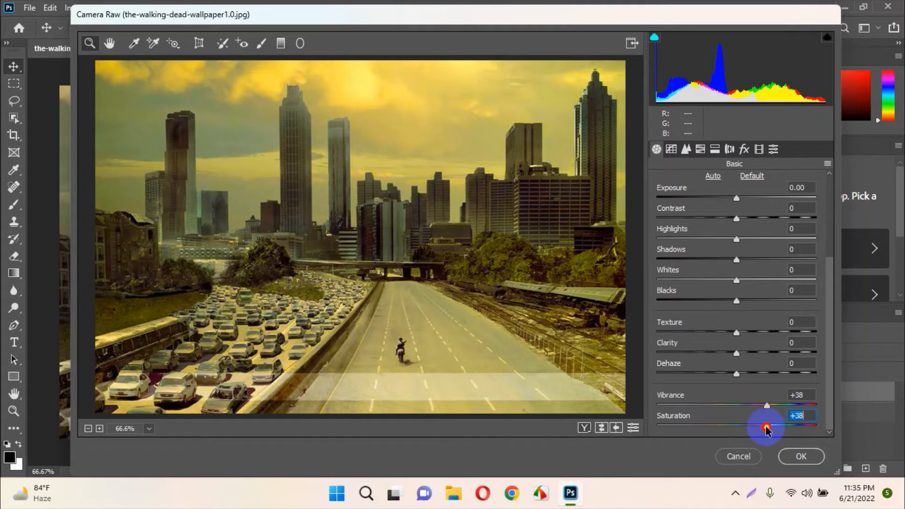
drag(737, 375, 795, 377)
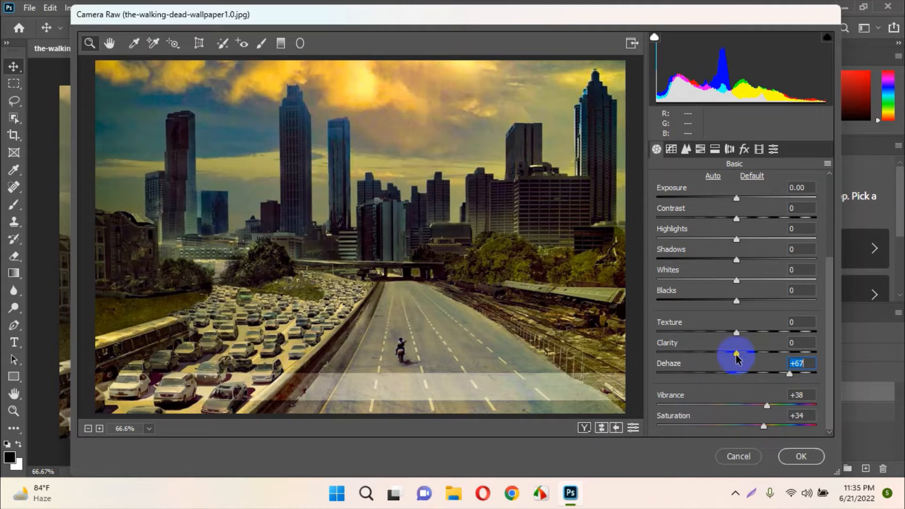
drag(737, 357, 713, 338)
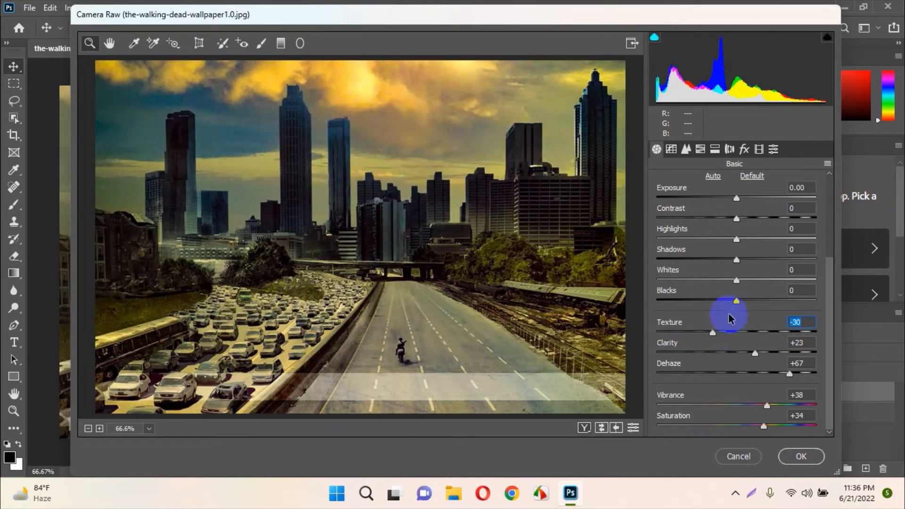
Step: Set Blacks to +48, Whites to +4, Shadows to +66, Highlights to +55 and Contrast to +52
drag(738, 302, 788, 269)
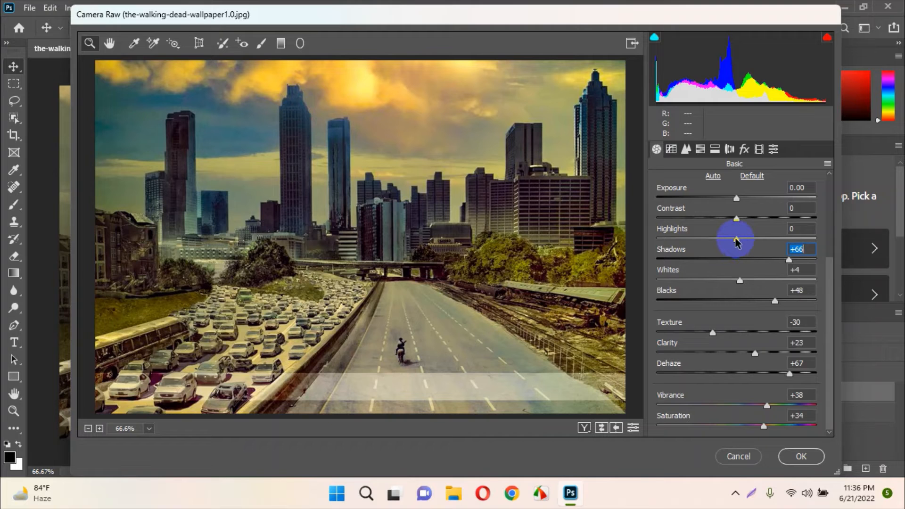
drag(737, 240, 780, 251)
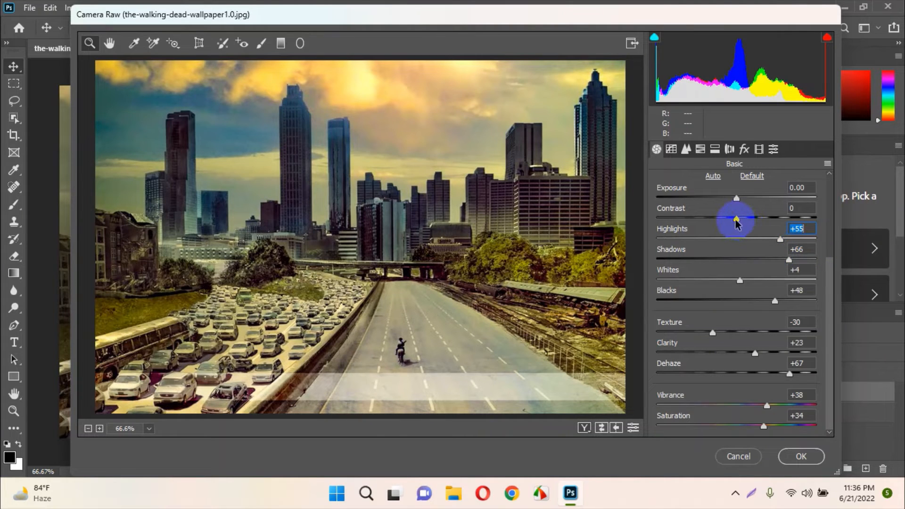
drag(736, 219, 768, 236)
Step: Try a different Exposure for the photo and reset it to 0
scroll(746, 279, up, 2)
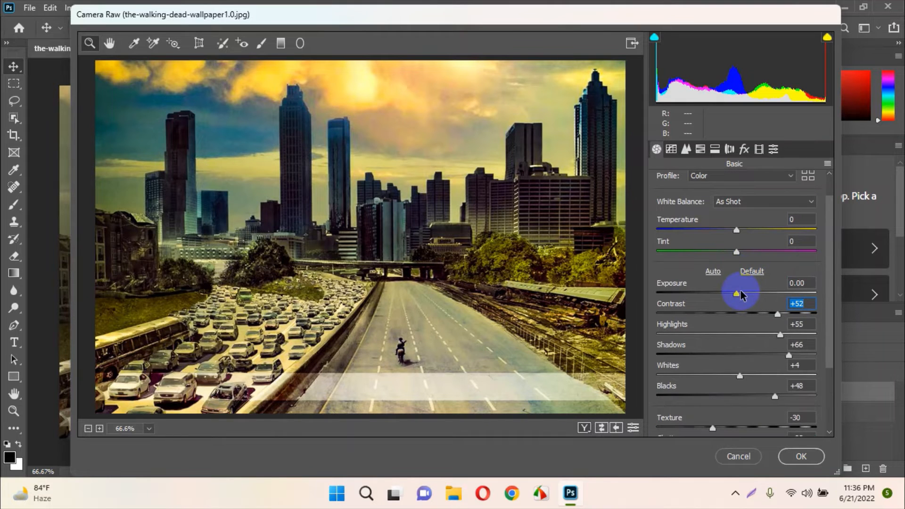
mouse_move(734, 296)
mouse_down()
mouse_move(774, 299)
mouse_move(751, 299)
mouse_up()
double_click(752, 299)
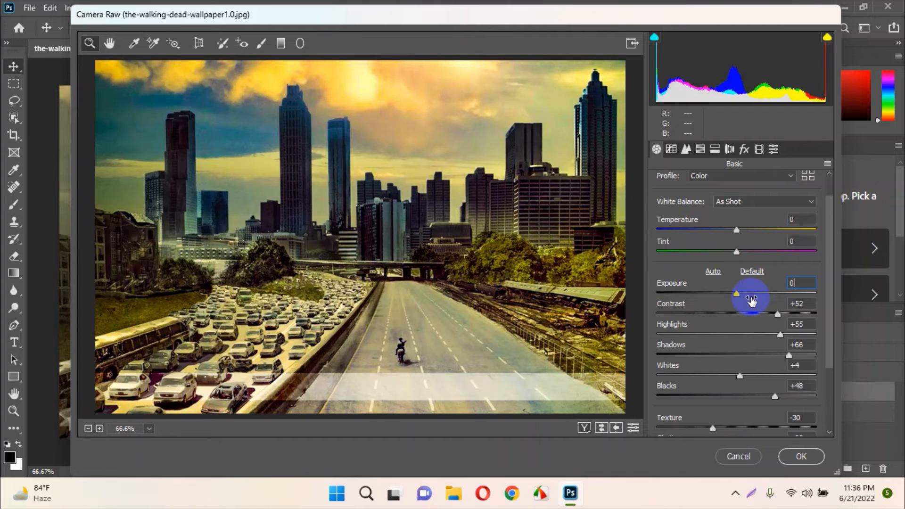
Step: Raise Vibrance to +43 and apply the Camera Raw adjustments to the layer
scroll(750, 296, up, 1)
scroll(768, 415, down, 3)
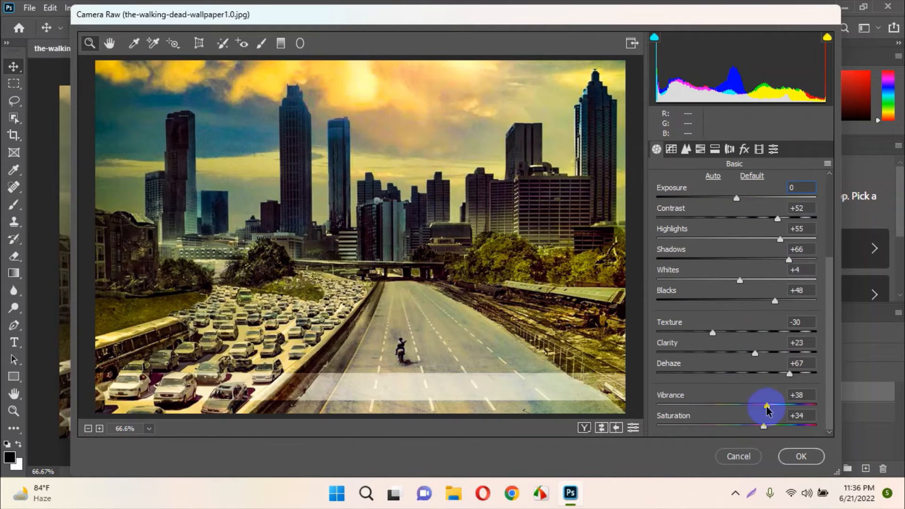
mouse_move(770, 406)
mouse_down()
mouse_move(816, 407)
mouse_move(774, 413)
mouse_up()
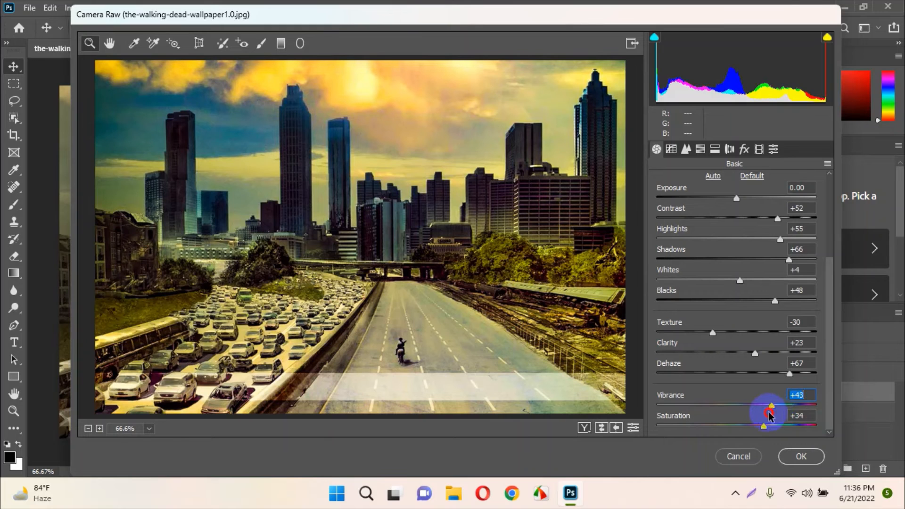
click(797, 457)
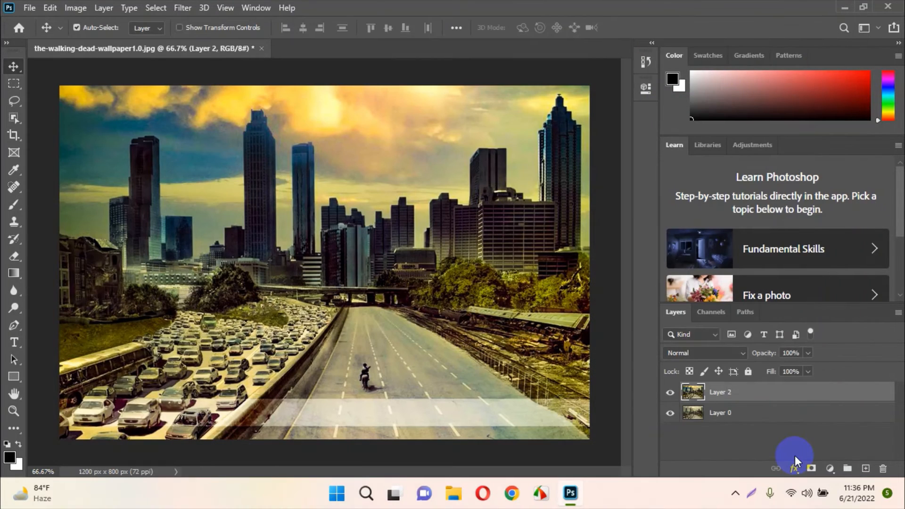
Step: Compare the photo with and without the adjusted Layer 2, and close the city wallpaper document without saving
click(670, 395)
click(670, 396)
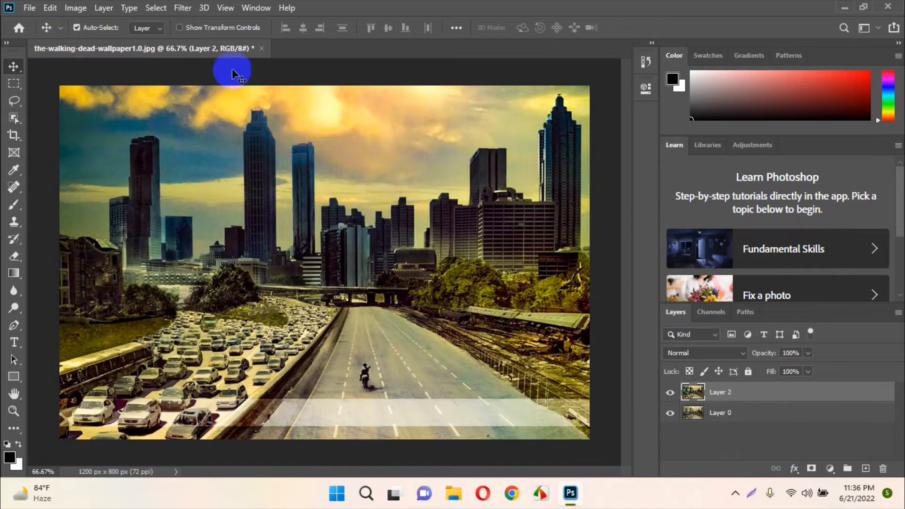
click(261, 49)
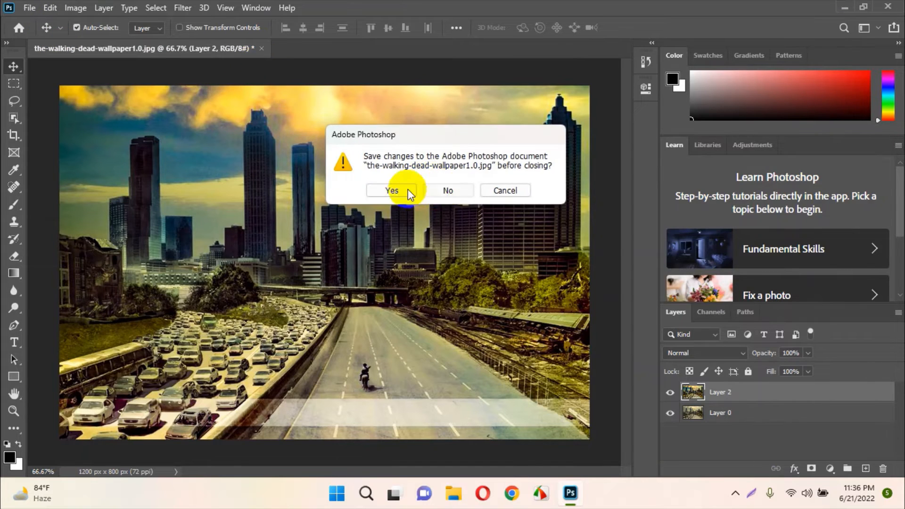
click(409, 188)
Step: Open the Colorful Illustrated Couple Love Phone Wallpaper PNG from the Downloads folder
click(29, 8)
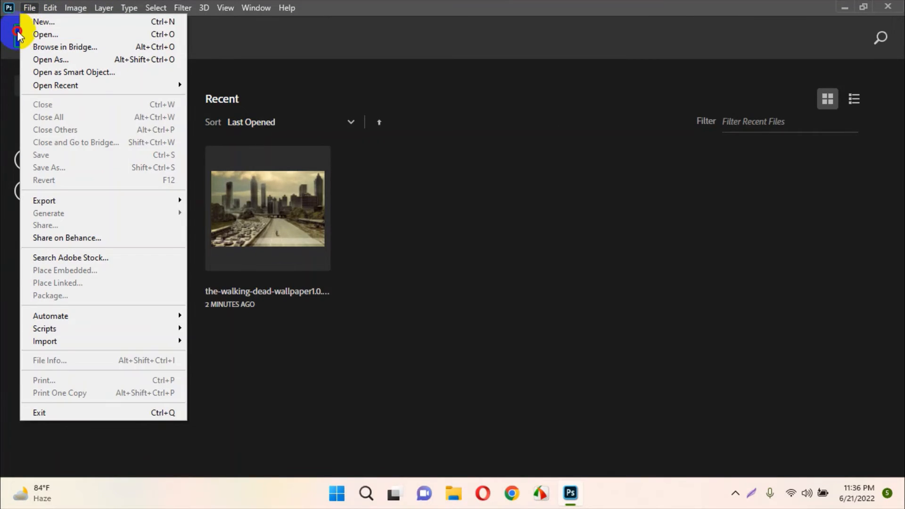
click(18, 34)
click(24, 34)
click(29, 8)
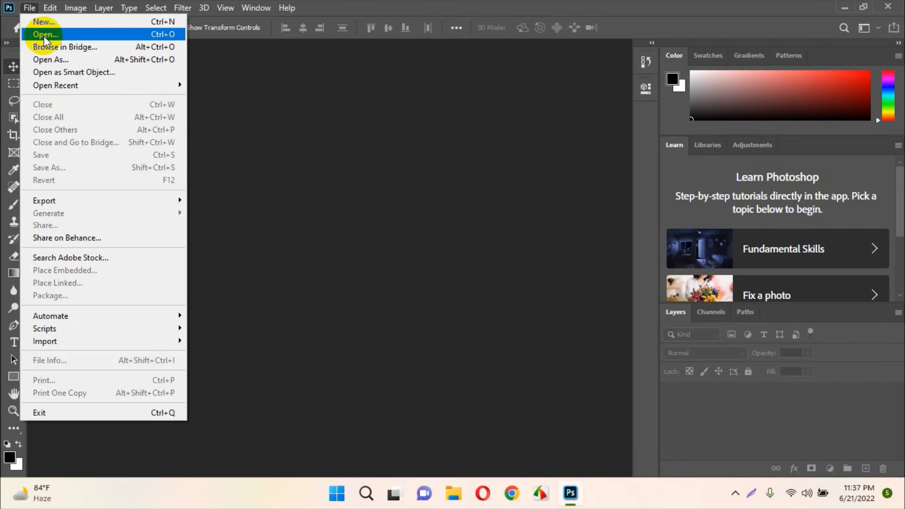
click(44, 35)
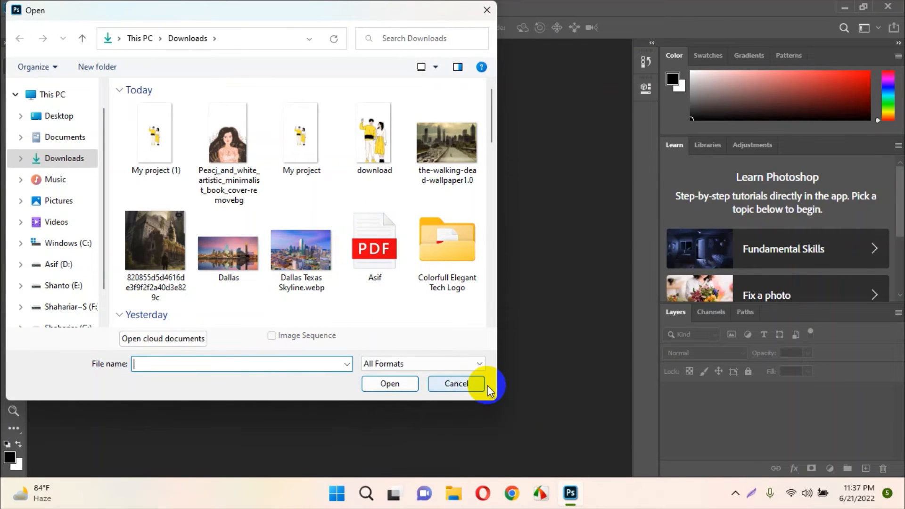
drag(493, 395, 562, 466)
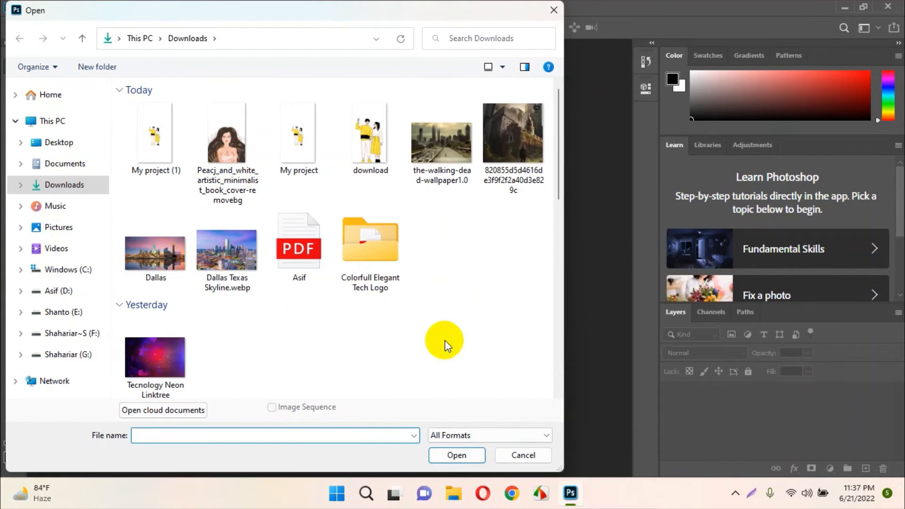
scroll(441, 332, down, 5)
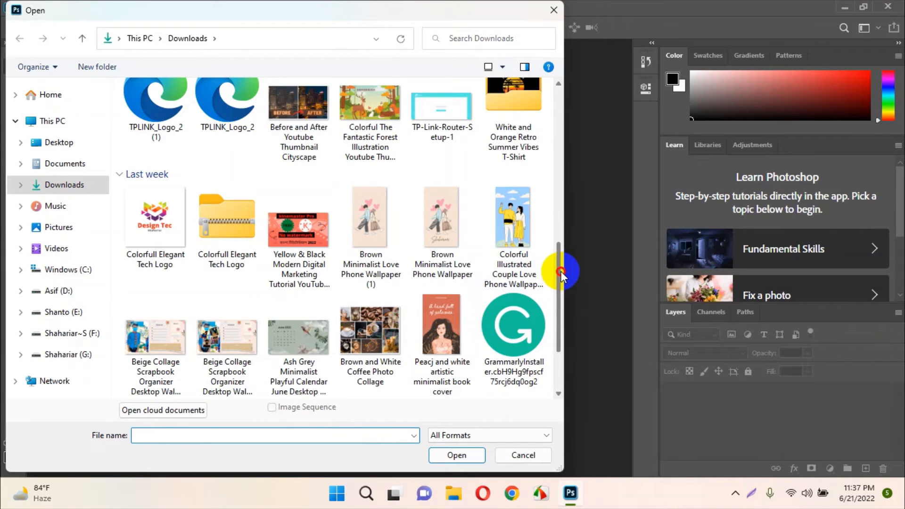
scroll(561, 271, up, 1)
click(506, 259)
double_click(506, 259)
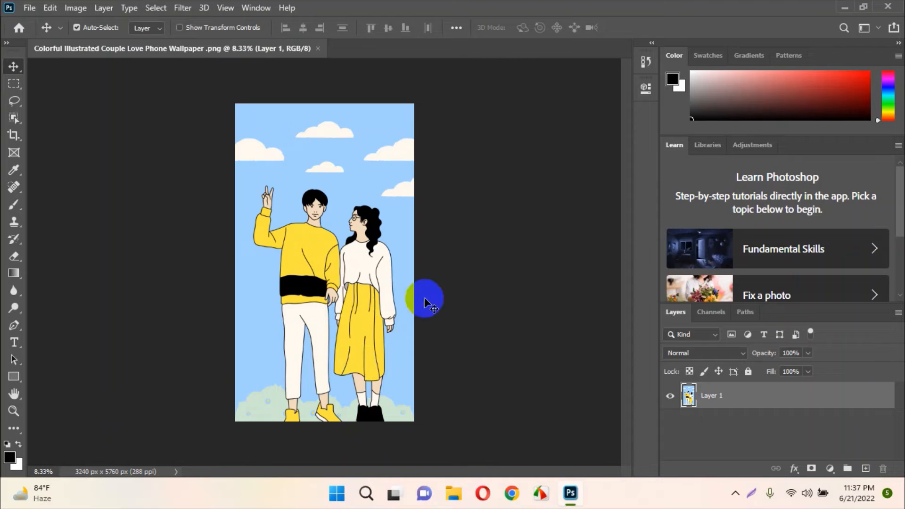
Step: Apply the Camera Raw Filter to the couple illustration with Vibrance set to +100
click(183, 7)
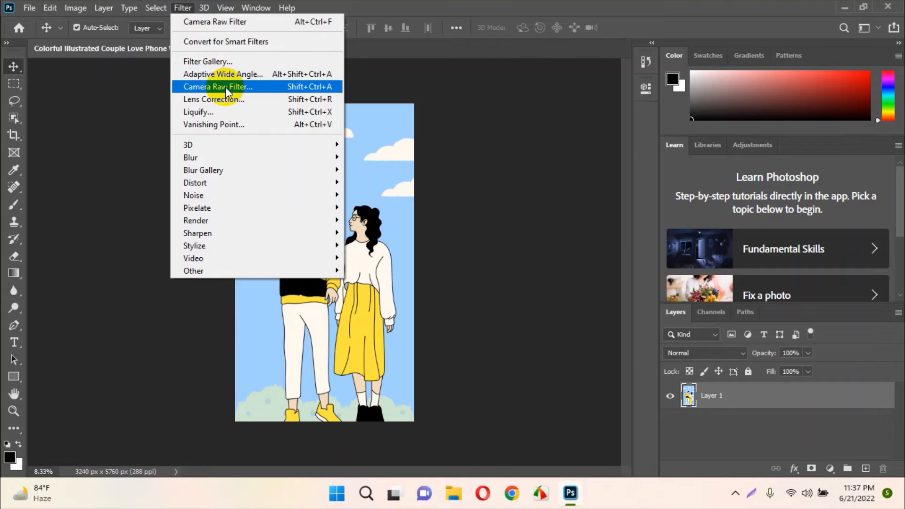
click(440, 174)
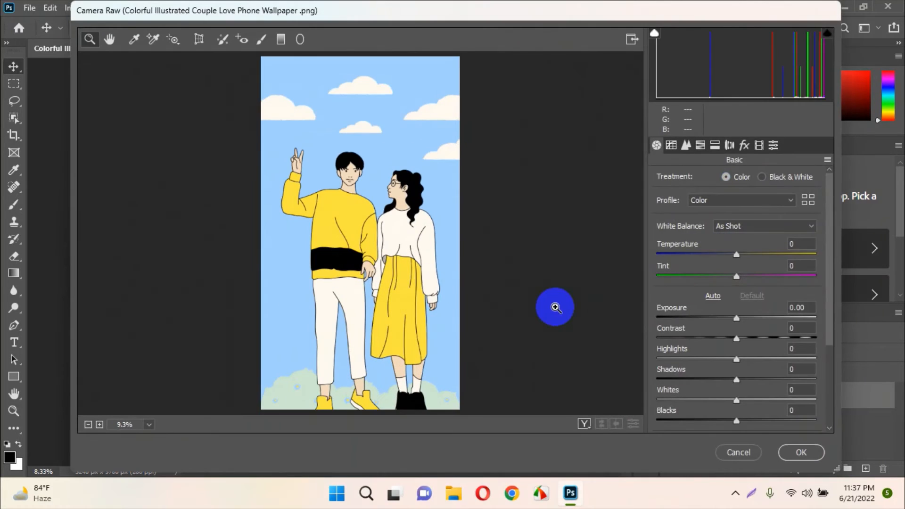
scroll(786, 303, down, 4)
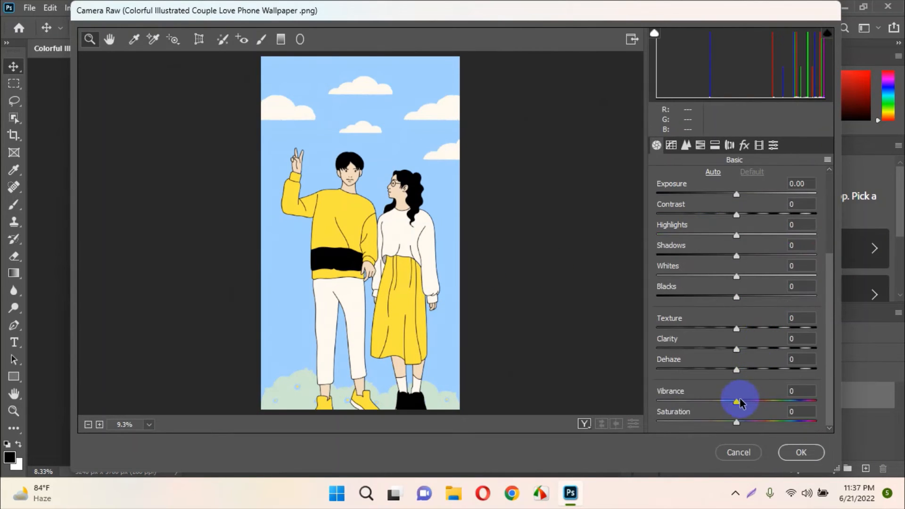
drag(738, 401, 830, 405)
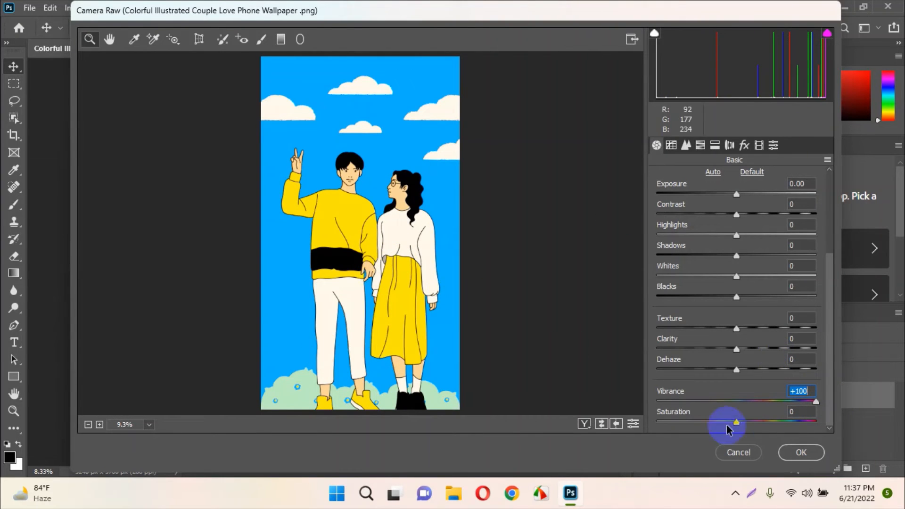
drag(817, 404, 889, 405)
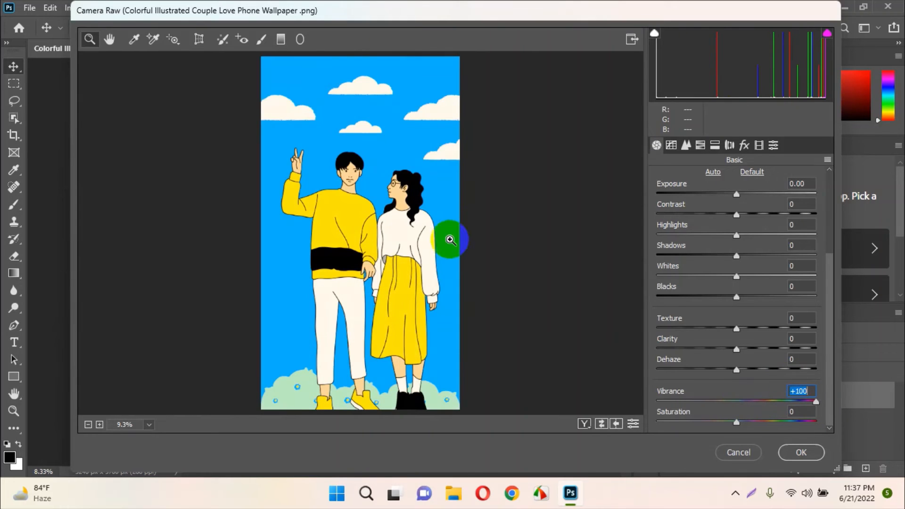
key(Return)
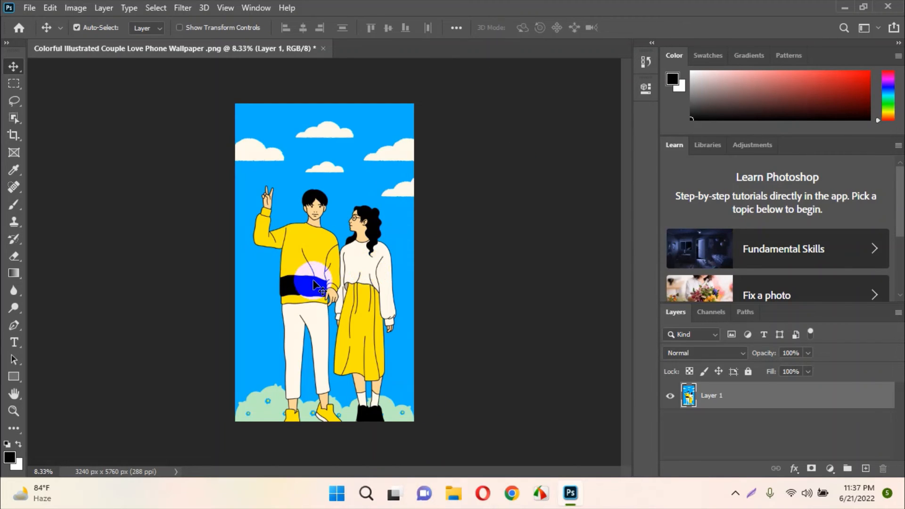
Step: Save the couple illustration on the computer rather than in cloud documents, and turn off further showing of this choice
scroll(315, 284, up, 3)
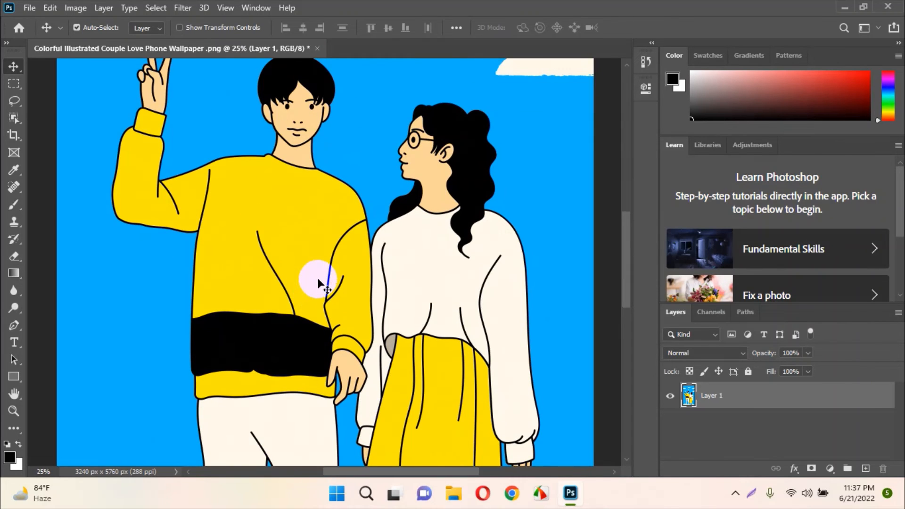
scroll(288, 168, up, 3)
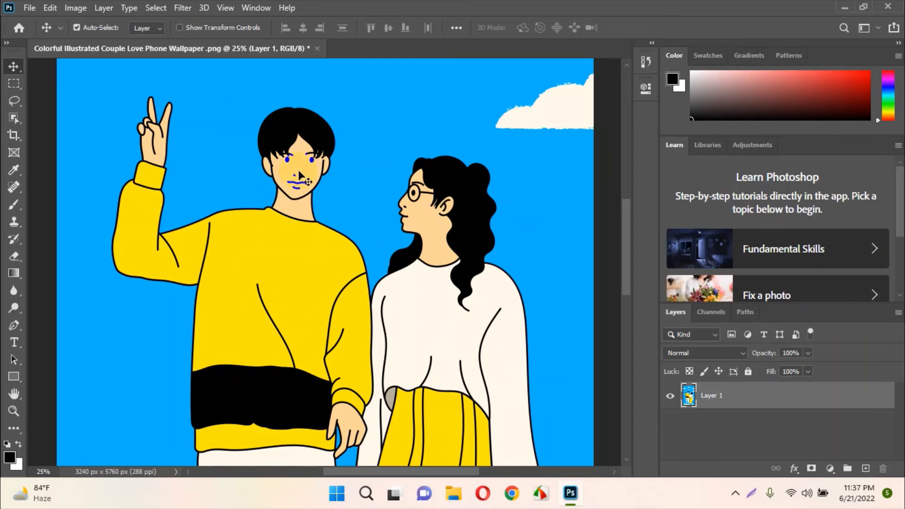
click(31, 8)
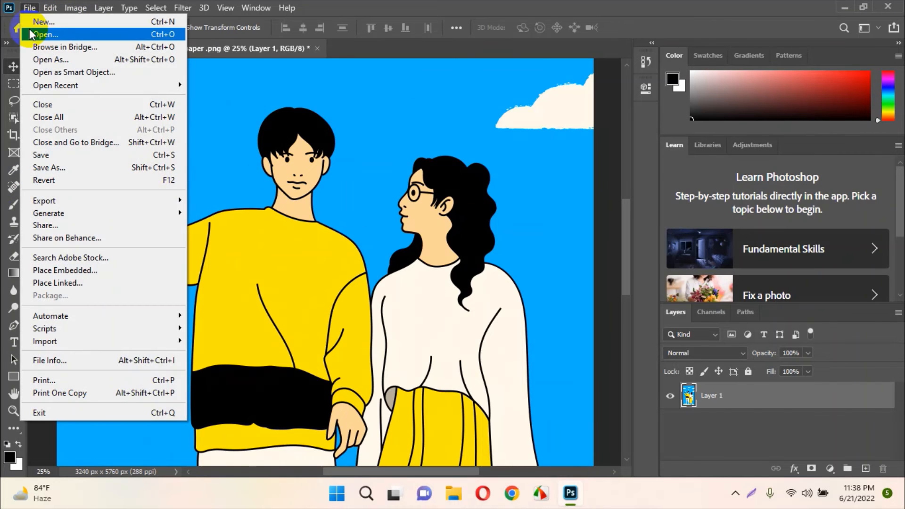
click(88, 167)
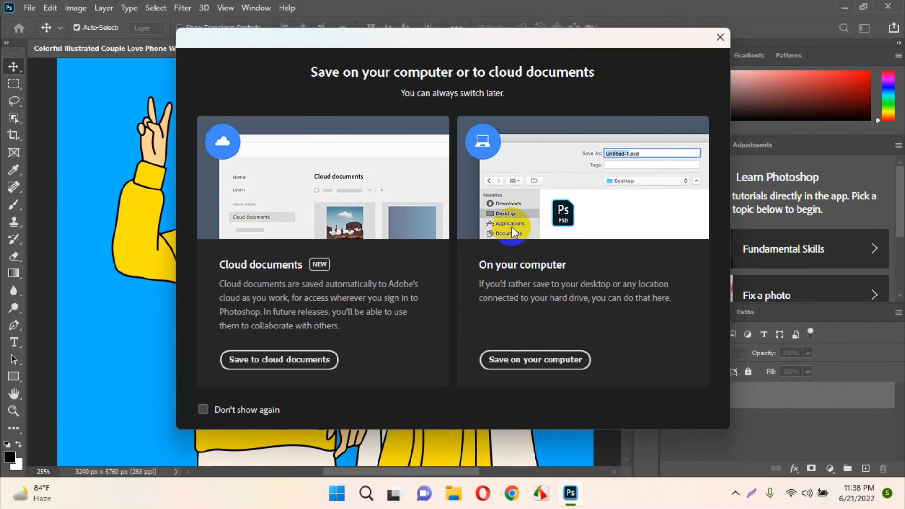
click(243, 410)
click(536, 359)
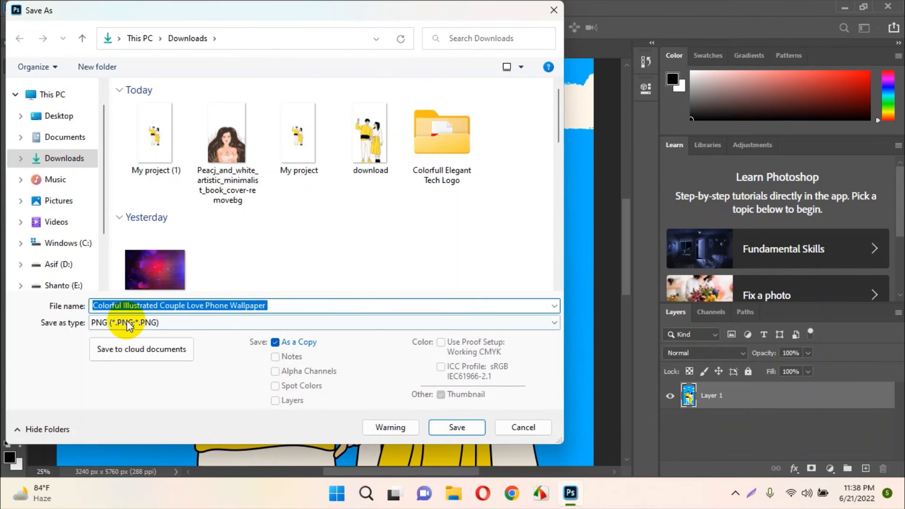
Step: Try to save the illustration as a PNG under its existing name, declining to replace the original file
click(127, 323)
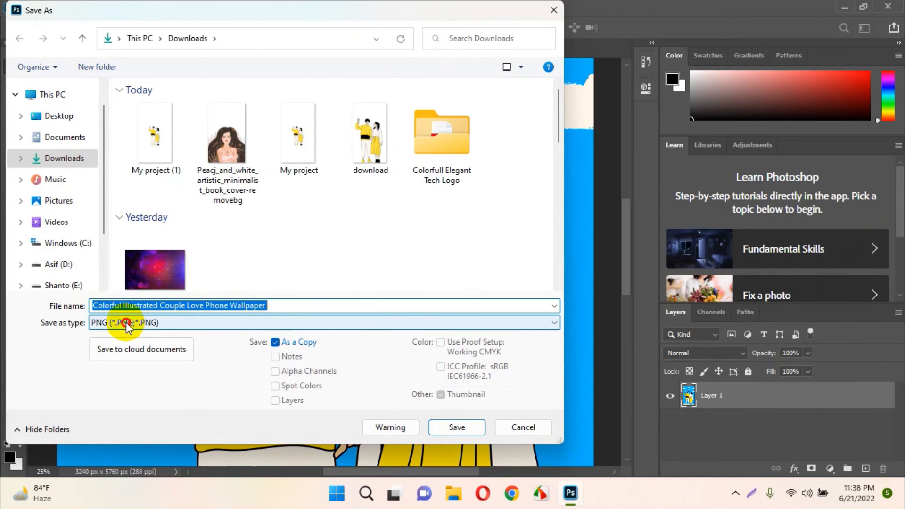
click(120, 329)
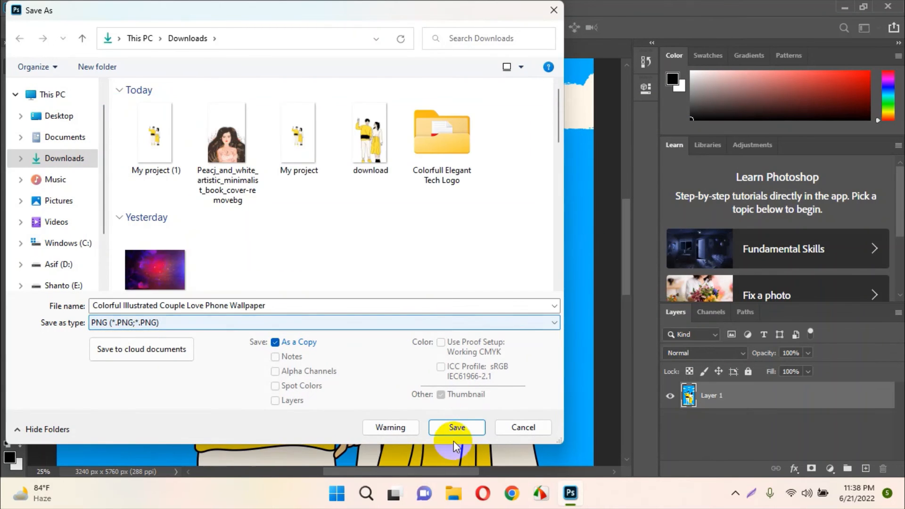
click(463, 433)
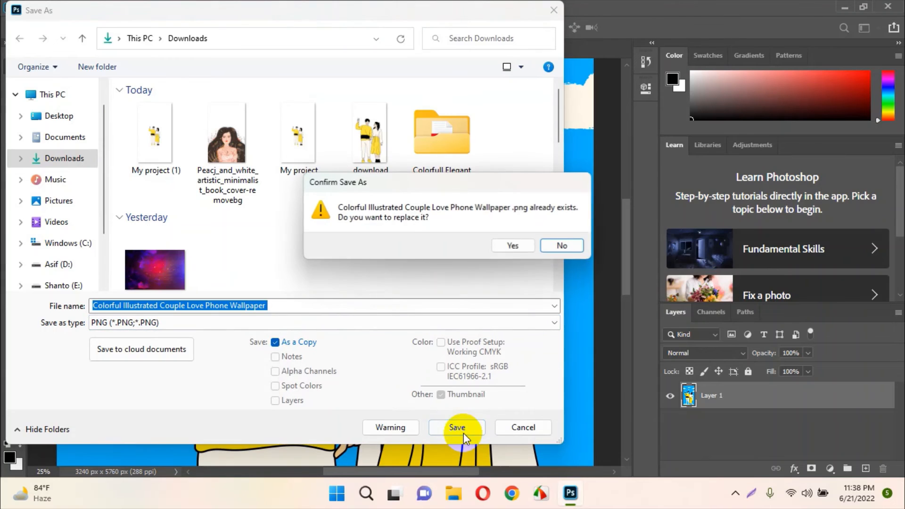
click(289, 305)
click(561, 245)
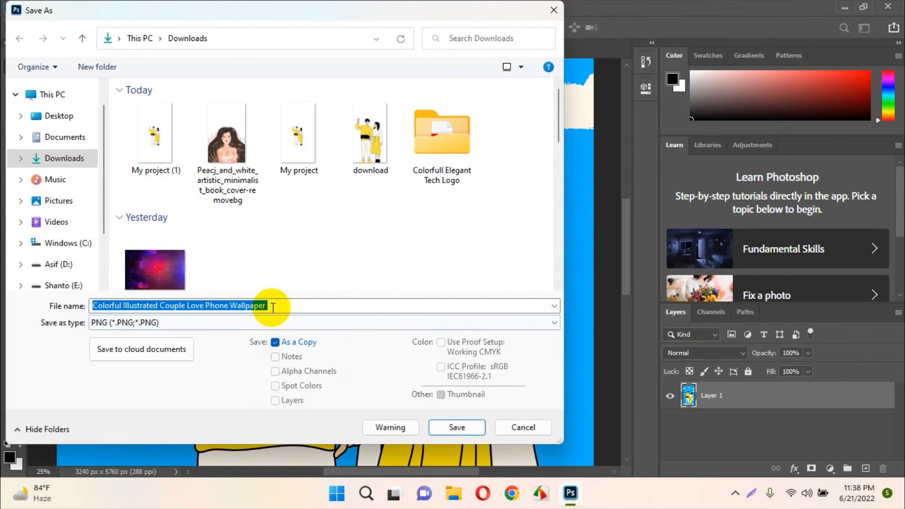
Step: Shorten the file name to "Colorful Illustrated Couple Love Phon" and save the PNG copy in Downloads
drag(224, 305, 312, 301)
text(e)
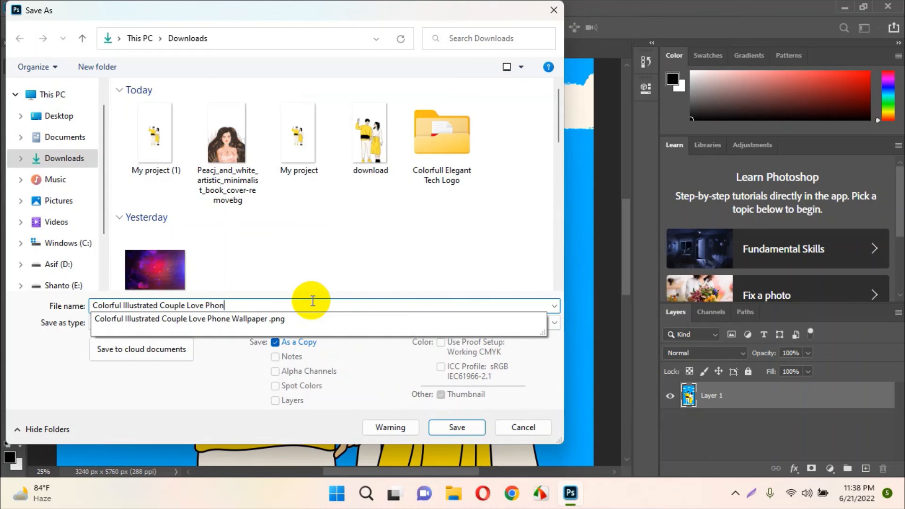
key(Return)
click(502, 141)
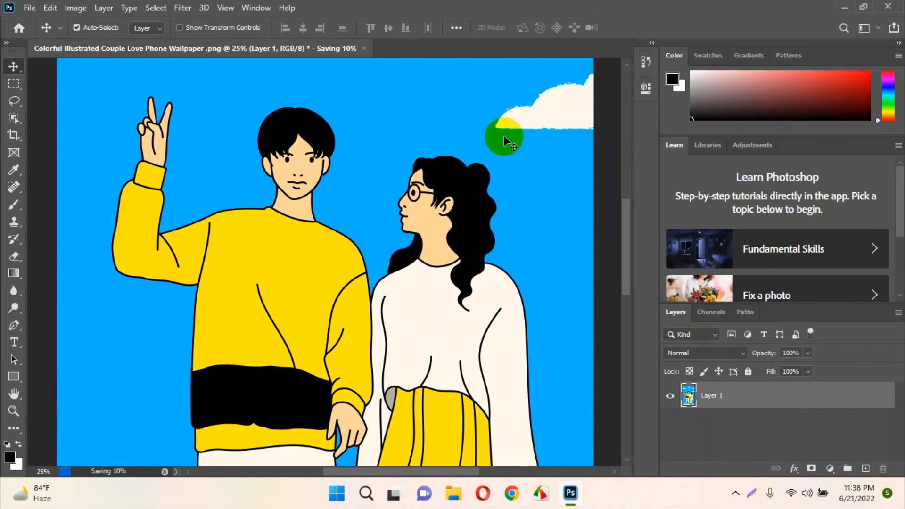
scroll(346, 144, down, 5)
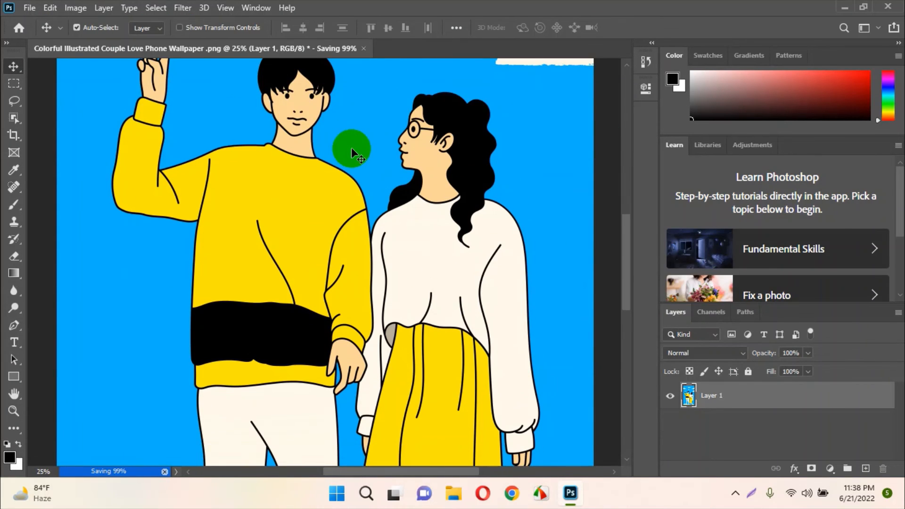
scroll(216, 228, up, 3)
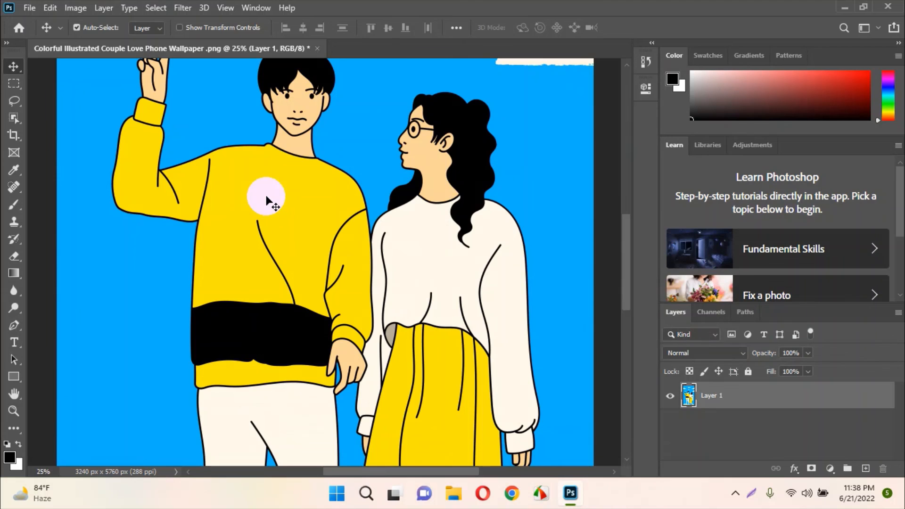
Step: Quit Photoshop without saving changes to the open illustration document
click(889, 7)
click(448, 191)
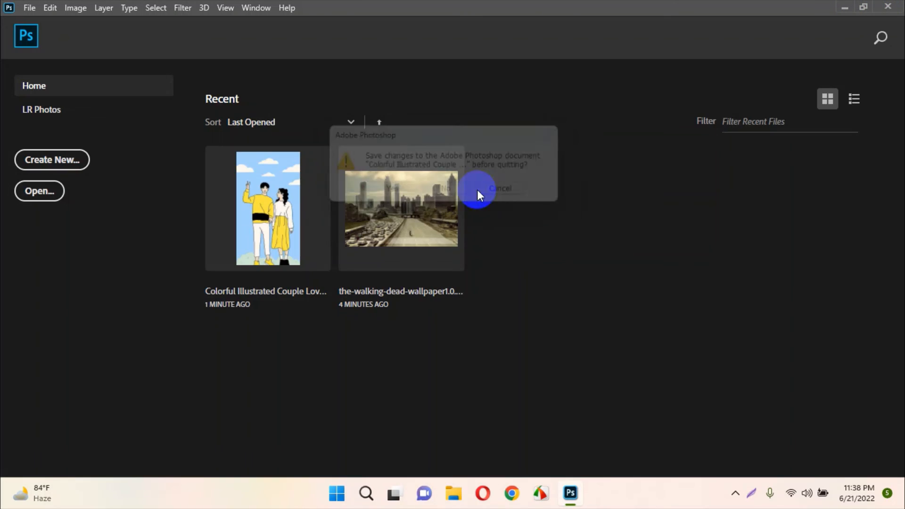
click(888, 6)
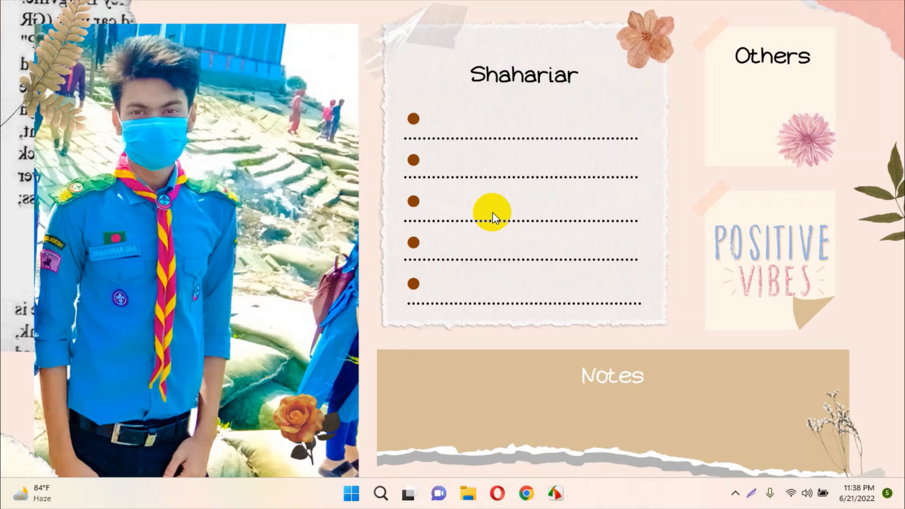
click(736, 493)
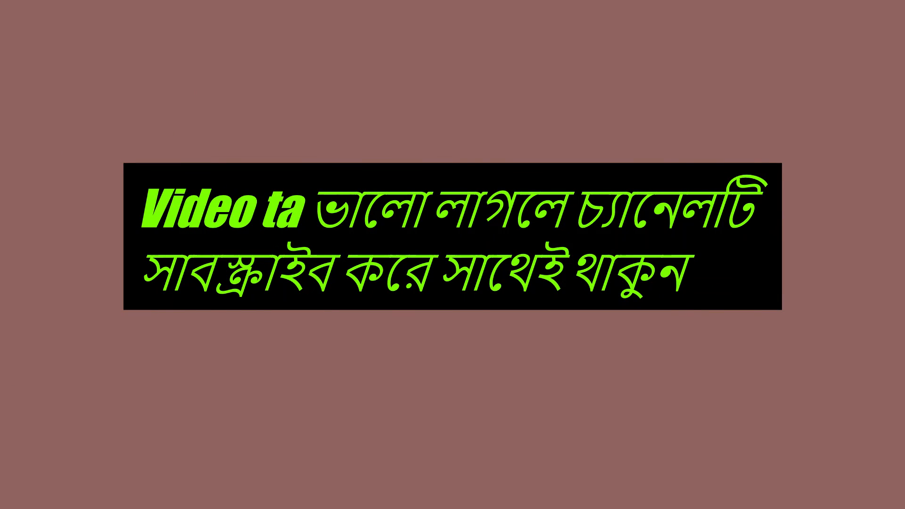